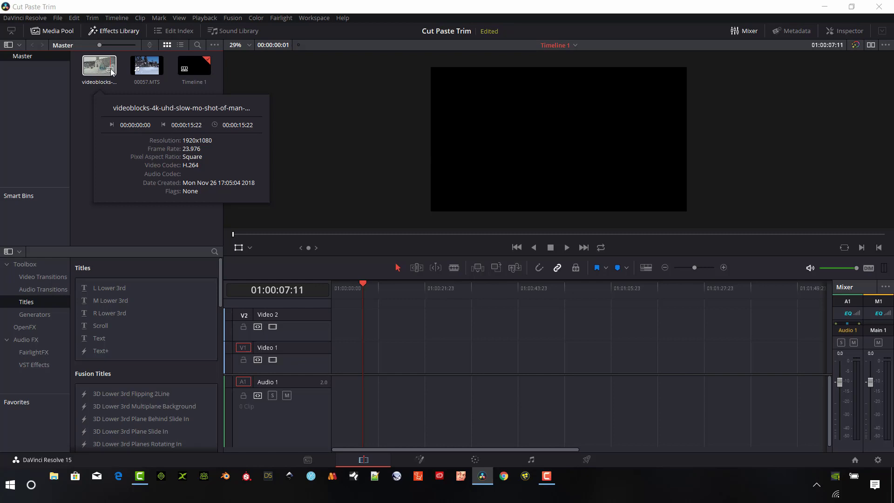
- Place videoblocks then 00057.MTS on V1, and unlink and delete the 00057.MTS audio
{"action": "left_click_drag", "start_coordinate": [98, 76], "coordinate": [327, 362]}
{"action": "left_click_drag", "start_coordinate": [147, 66], "coordinate": [397, 364]}
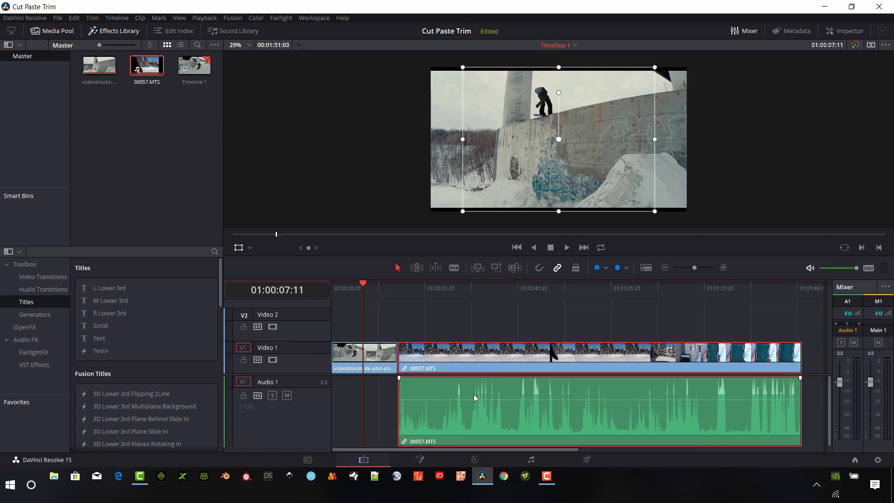
{"action": "right_click", "coordinate": [470, 399]}
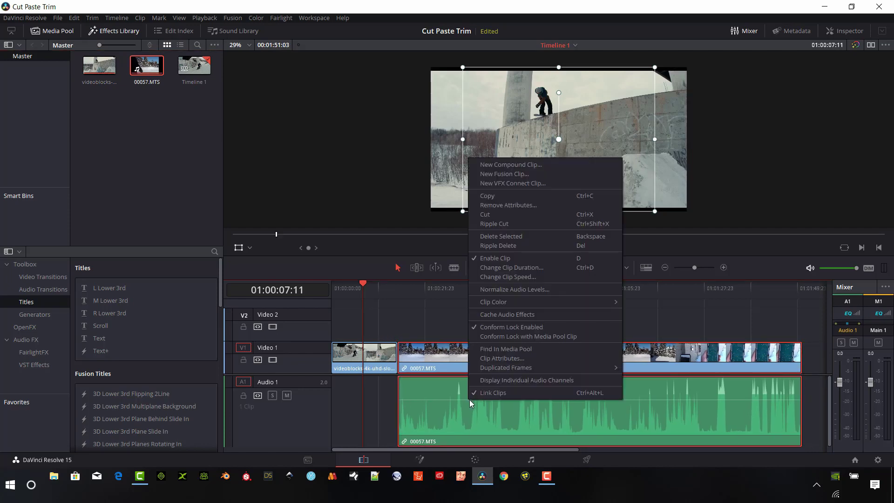
{"action": "left_click", "coordinate": [498, 393]}
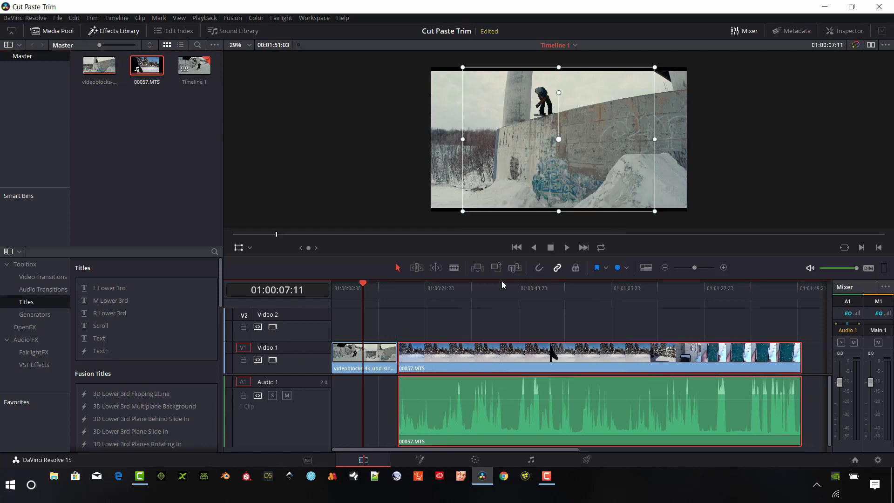
{"action": "left_click", "coordinate": [454, 429]}
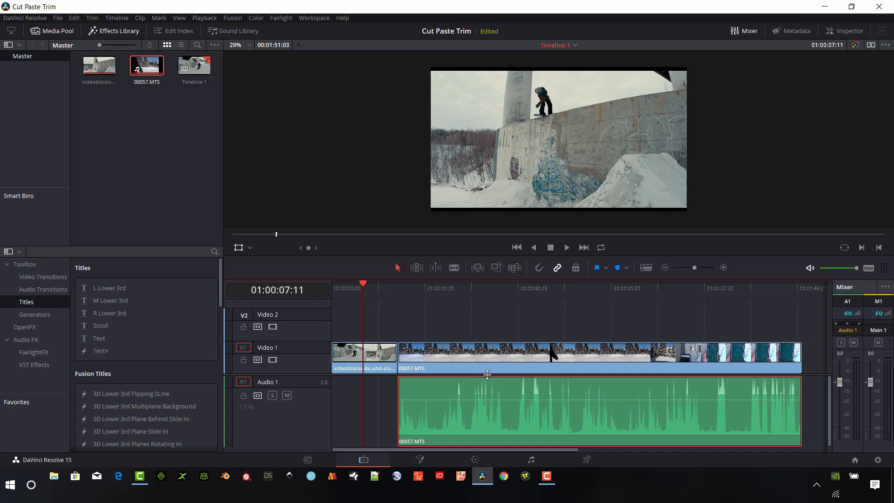
{"action": "key", "text": "Delete"}
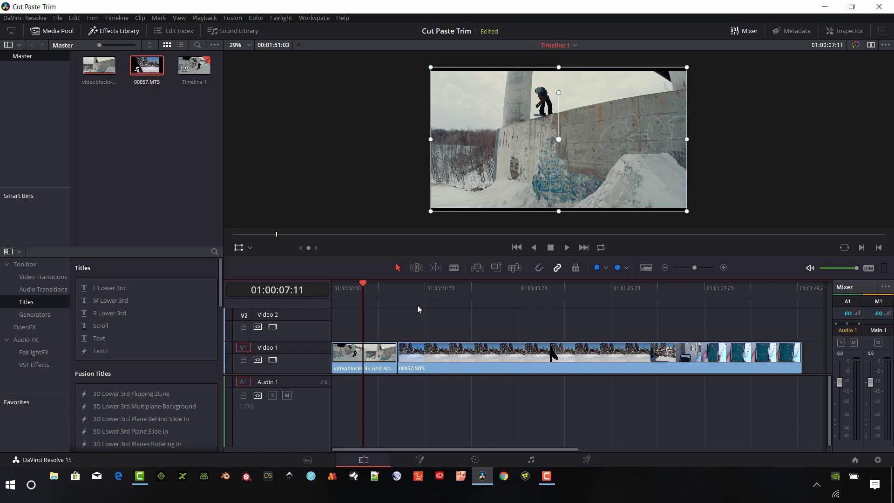
{"action": "left_click", "coordinate": [352, 287]}
- Select the videoblocks clip and show its Inspector, scrolled down to Retime And Scaling
{"action": "mouse_move", "coordinate": [353, 286]}
{"action": "left_mouse_down"}
{"action": "mouse_move", "coordinate": [373, 292]}
{"action": "mouse_move", "coordinate": [365, 294]}
{"action": "left_mouse_up"}
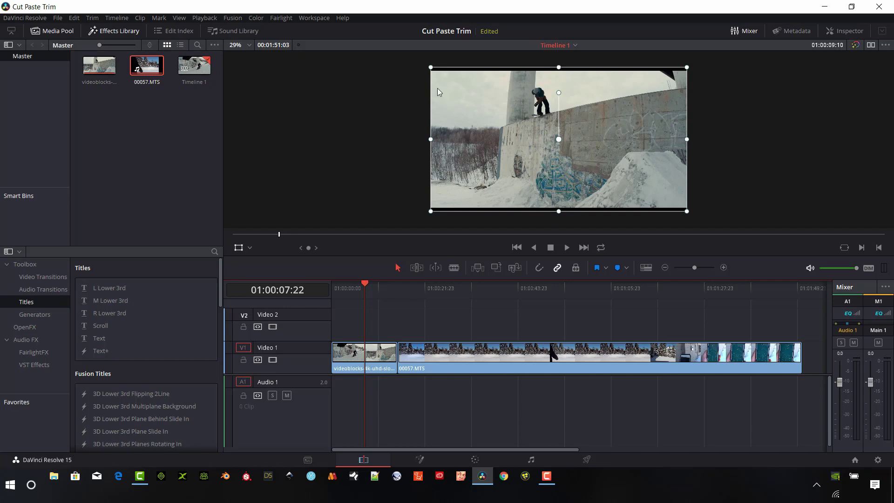
{"action": "mouse_move", "coordinate": [363, 356]}
{"action": "left_click", "coordinate": [352, 369]}
{"action": "left_click", "coordinate": [846, 30]}
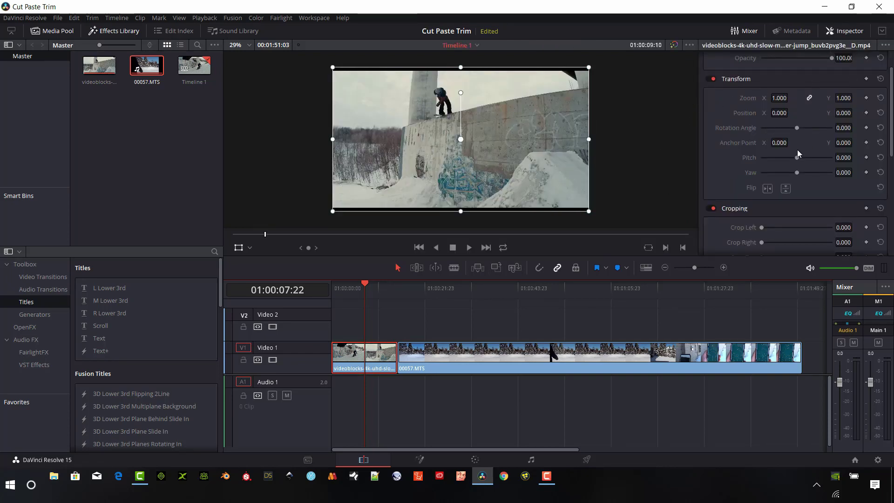
{"action": "scroll", "coordinate": [826, 153], "scroll_direction": "up", "scroll_amount": 2}
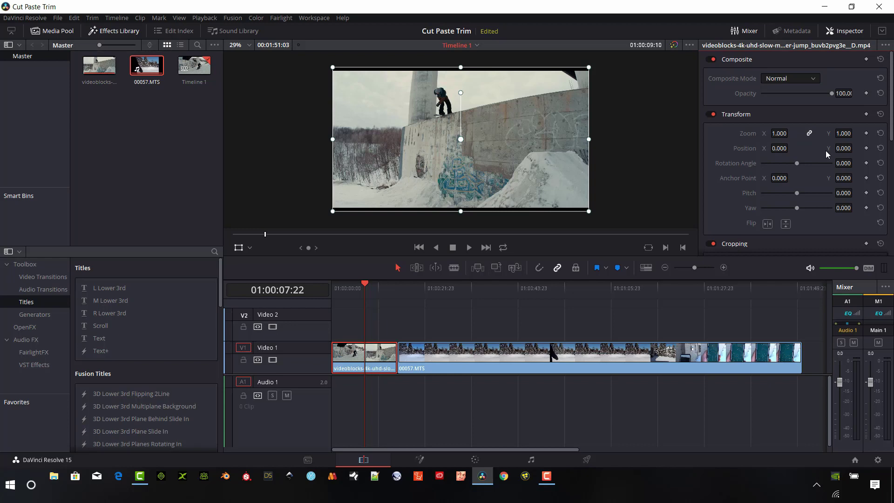
{"action": "scroll", "coordinate": [825, 150], "scroll_direction": "down", "scroll_amount": 5}
{"action": "scroll", "coordinate": [825, 152], "scroll_direction": "down", "scroll_amount": 2}
{"action": "scroll", "coordinate": [819, 156], "scroll_direction": "down", "scroll_amount": 2}
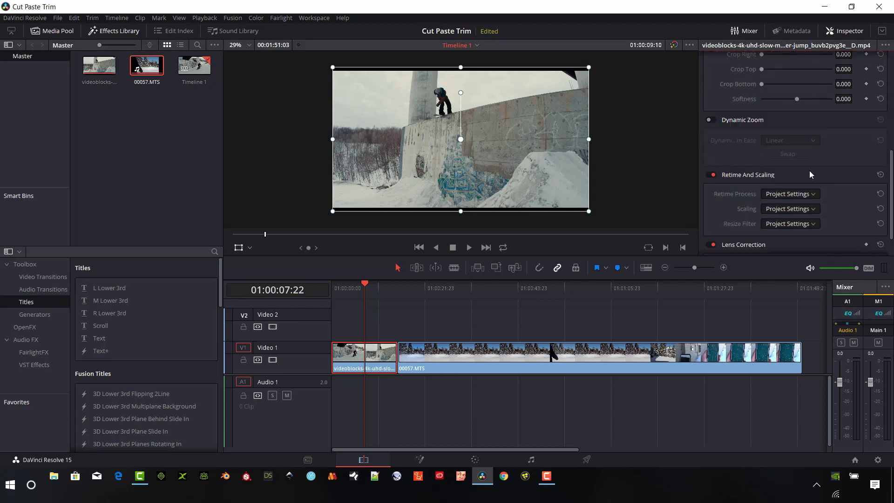
{"action": "scroll", "coordinate": [809, 171], "scroll_direction": "down", "scroll_amount": 2}
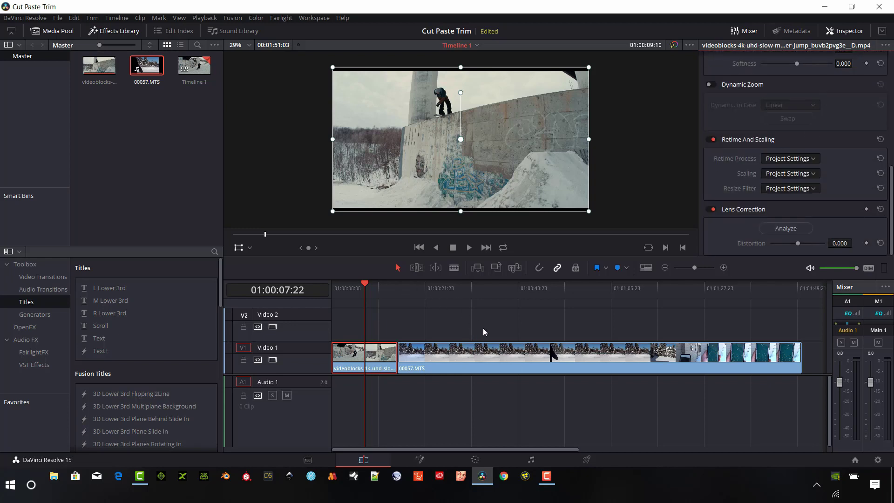
- Blade 00057.MTS near 01:00:31:00 and delete its later portion
{"action": "left_click", "coordinate": [454, 267]}
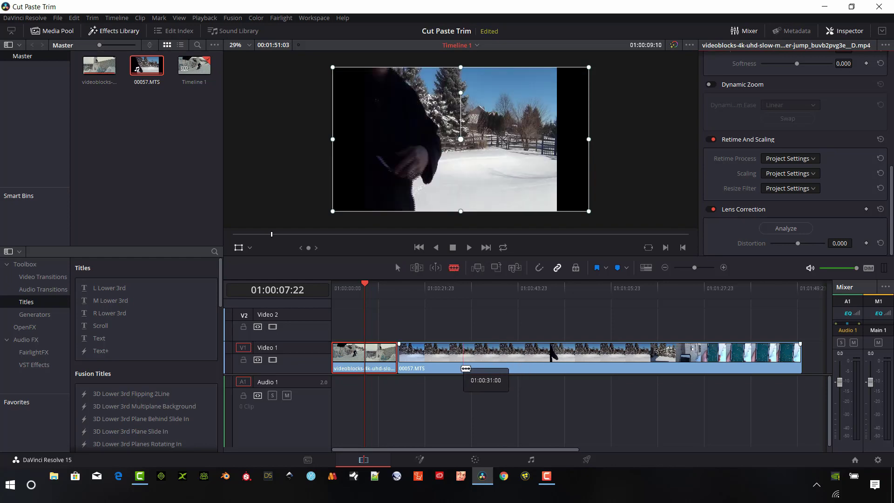
{"action": "left_click", "coordinate": [449, 358]}
{"action": "key", "text": "a"}
{"action": "left_click", "coordinate": [507, 351]}
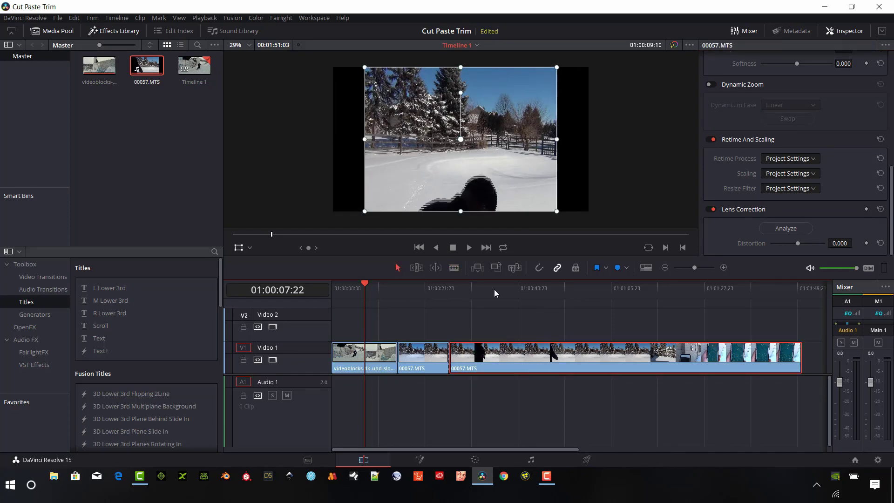
{"action": "key", "text": "Delete"}
{"action": "left_click", "coordinate": [421, 288]}
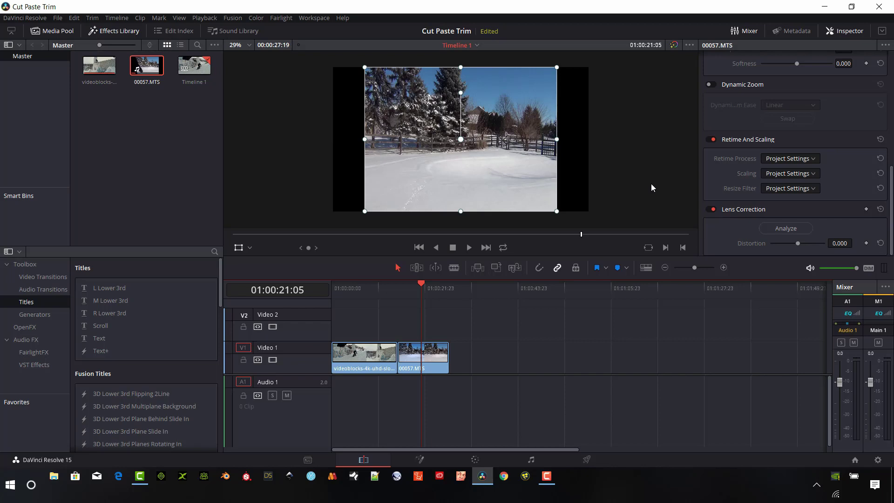
- Set 00057.MTS scaling to Fill, try Stretch, then return it to Fill
{"action": "left_click", "coordinate": [814, 174]}
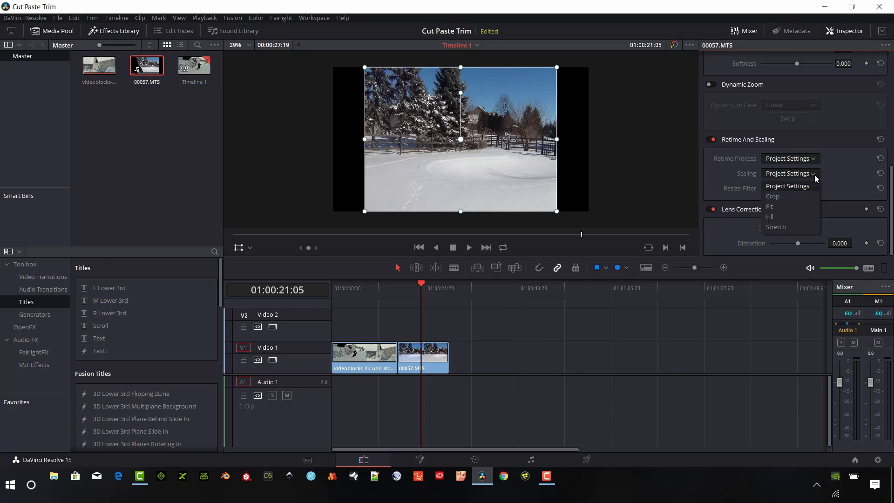
{"action": "left_click", "coordinate": [786, 217]}
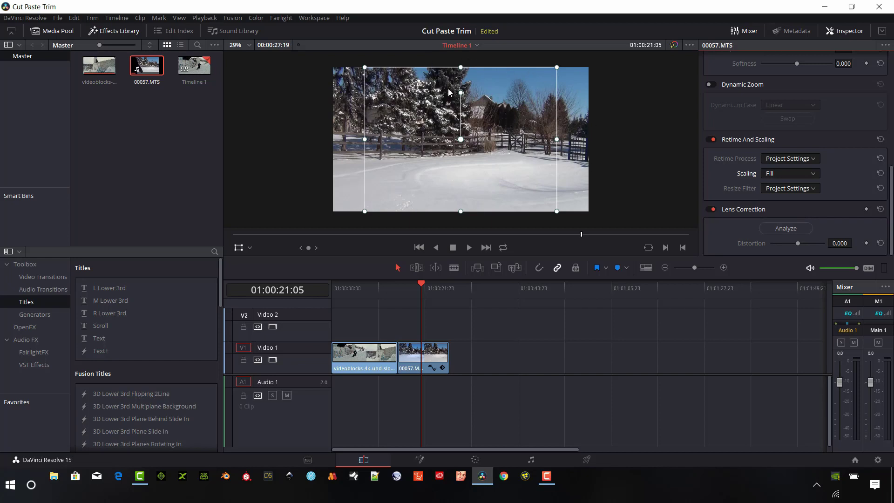
{"action": "left_click", "coordinate": [808, 173]}
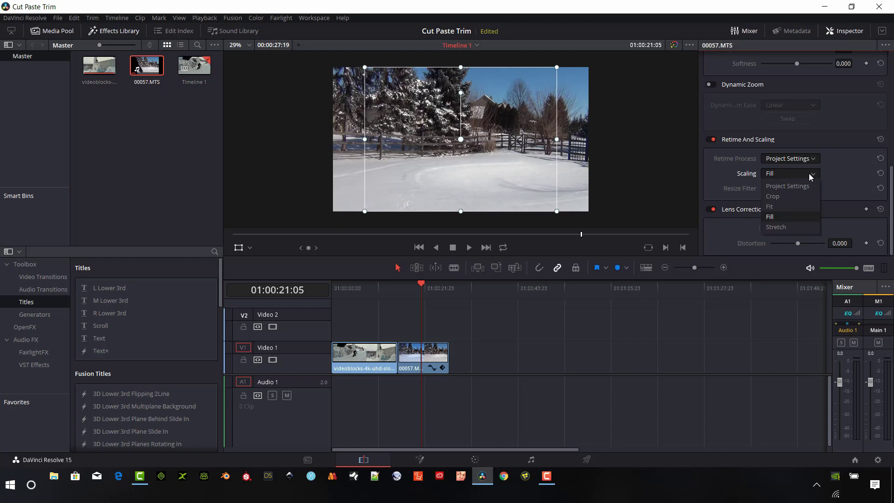
{"action": "left_click", "coordinate": [779, 227]}
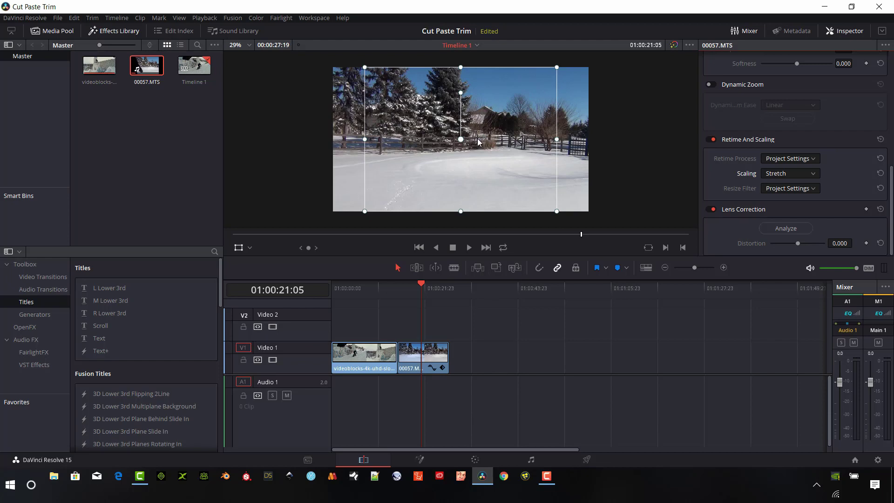
{"action": "left_click", "coordinate": [800, 173]}
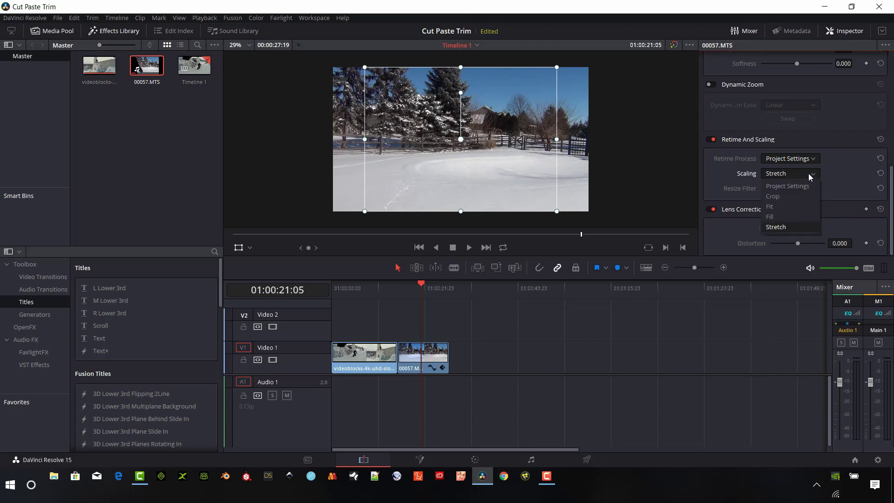
{"action": "left_click", "coordinate": [797, 216]}
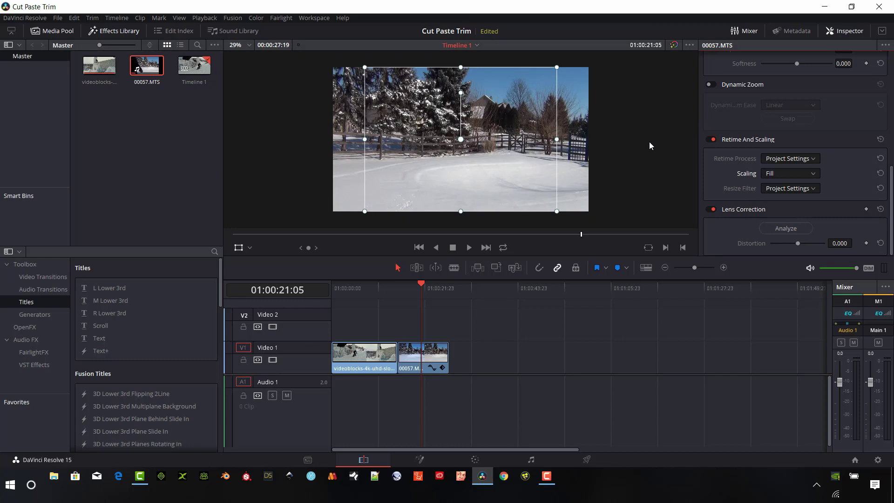
- Zoom the snow clip to 1.12, then down to 0.780, and set Position X to 6.983
{"action": "scroll", "coordinate": [740, 135], "scroll_direction": "up", "scroll_amount": 5}
{"action": "scroll", "coordinate": [758, 144], "scroll_direction": "up", "scroll_amount": 4}
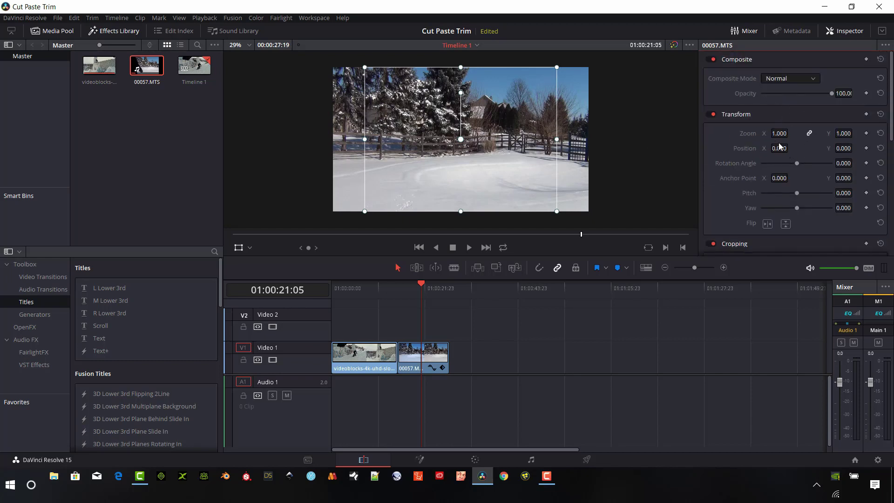
{"action": "double_click", "coordinate": [778, 134]}
{"action": "type", "text": "1.12"}
{"action": "key", "text": "Return"}
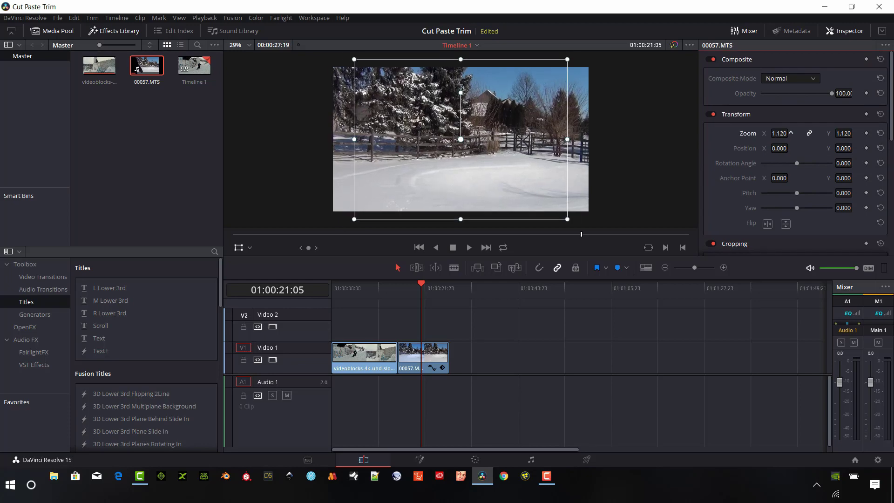
{"action": "left_click_drag", "start_coordinate": [791, 133], "coordinate": [790, 134]}
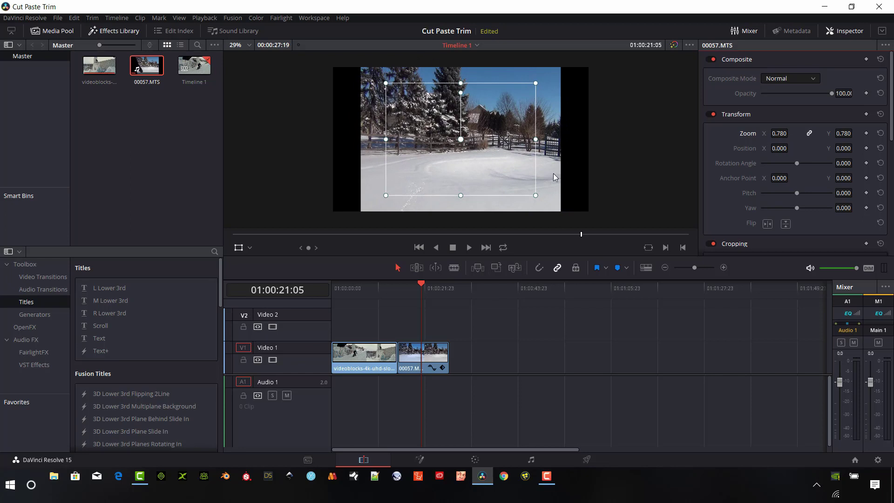
{"action": "left_click_drag", "start_coordinate": [617, 129], "coordinate": [622, 131]}
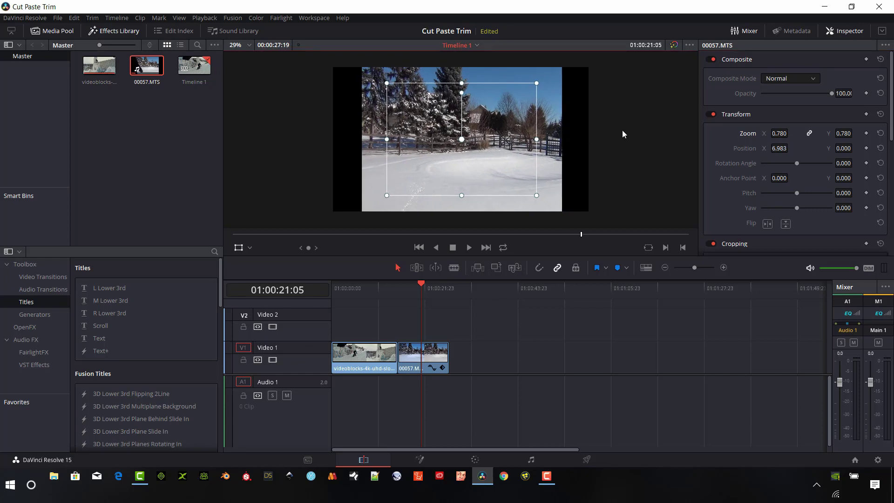
{"action": "scroll", "coordinate": [617, 128], "scroll_direction": "down", "scroll_amount": 1}
{"action": "scroll", "coordinate": [617, 128], "scroll_direction": "down", "scroll_amount": 1}
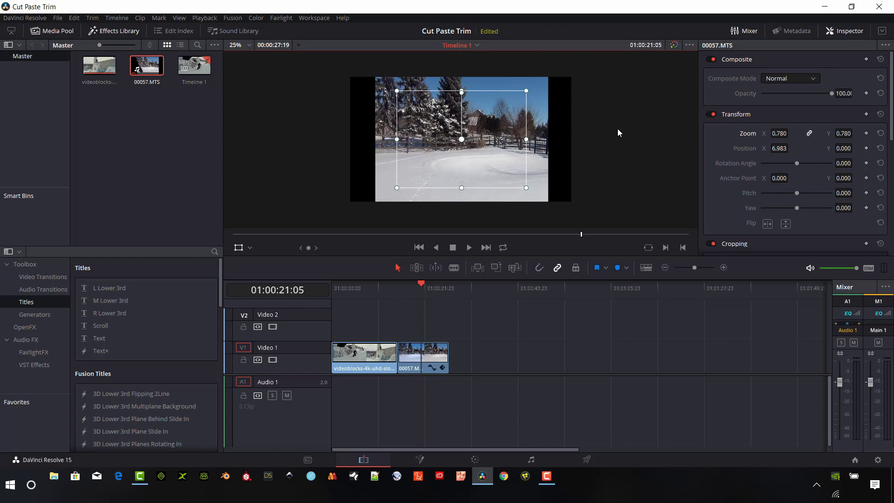
{"action": "scroll", "coordinate": [617, 128], "scroll_direction": "down", "scroll_amount": 1}
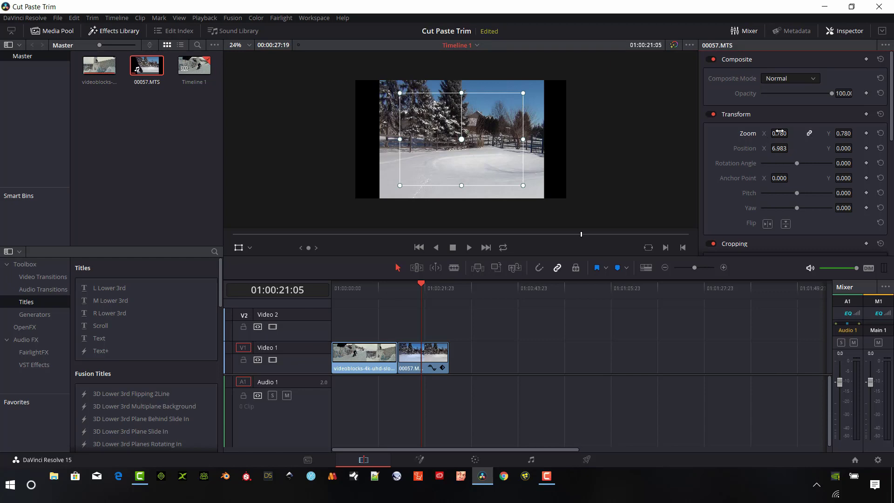
- Nudge the snow clip's zoom and turn on the viewer's transform overlay
{"action": "mouse_move", "coordinate": [781, 133]}
{"action": "left_mouse_down"}
{"action": "mouse_move", "coordinate": [803, 140]}
{"action": "mouse_move", "coordinate": [787, 133]}
{"action": "left_mouse_up"}
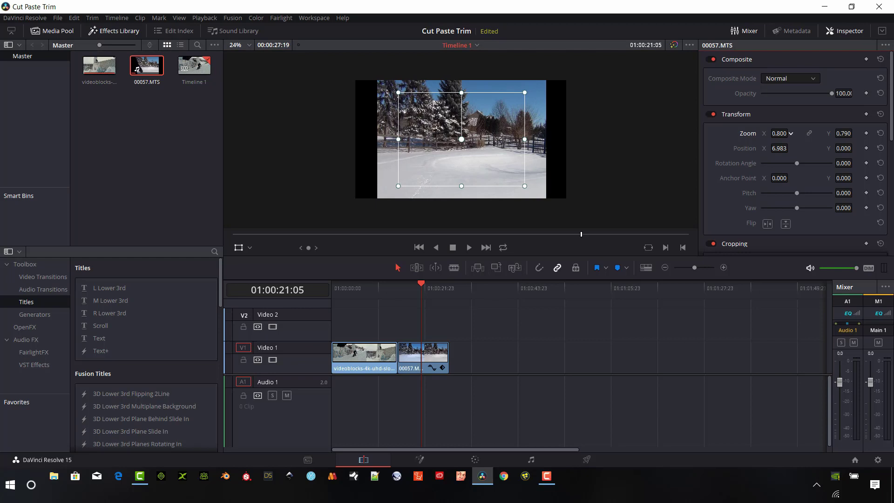
{"action": "left_click", "coordinate": [809, 133]}
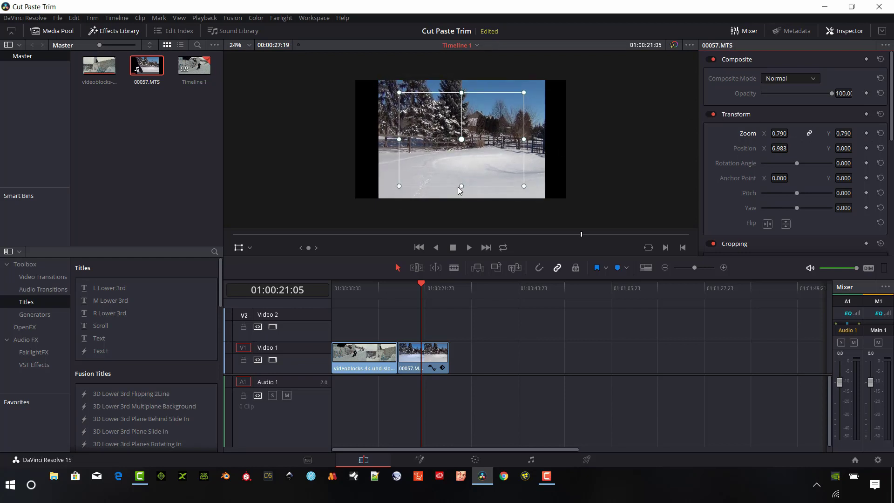
{"action": "left_click", "coordinate": [248, 249]}
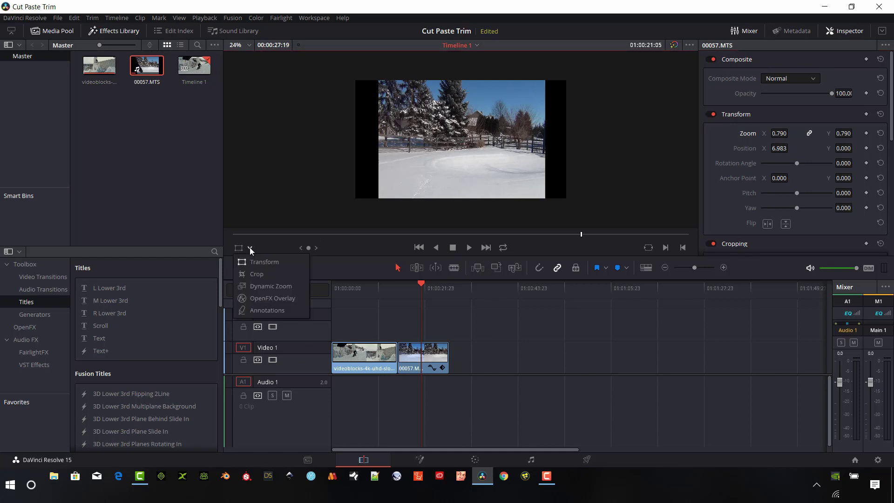
{"action": "left_click", "coordinate": [270, 264]}
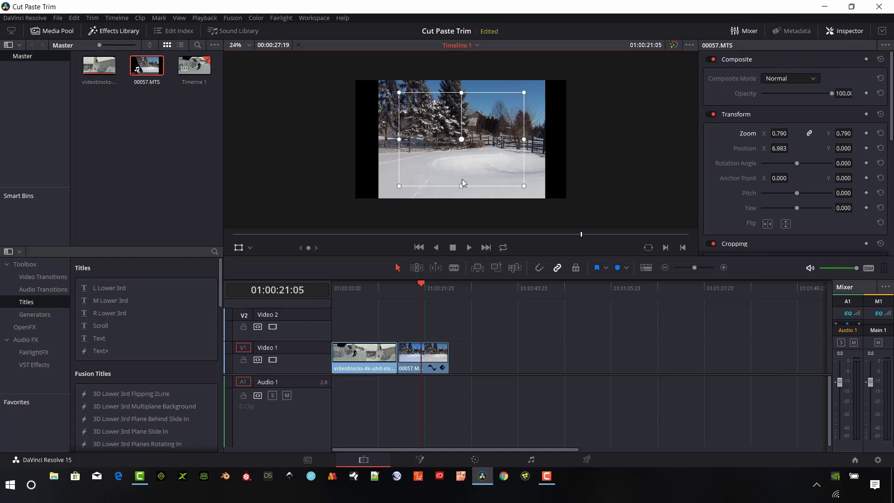
- Stretch the snow clip to 0.893 tall in the viewer, undoing a trial horizontal narrowing
{"action": "mouse_move", "coordinate": [462, 185]}
{"action": "left_mouse_down"}
{"action": "mouse_move", "coordinate": [467, 209]}
{"action": "mouse_move", "coordinate": [469, 192]}
{"action": "left_mouse_up"}
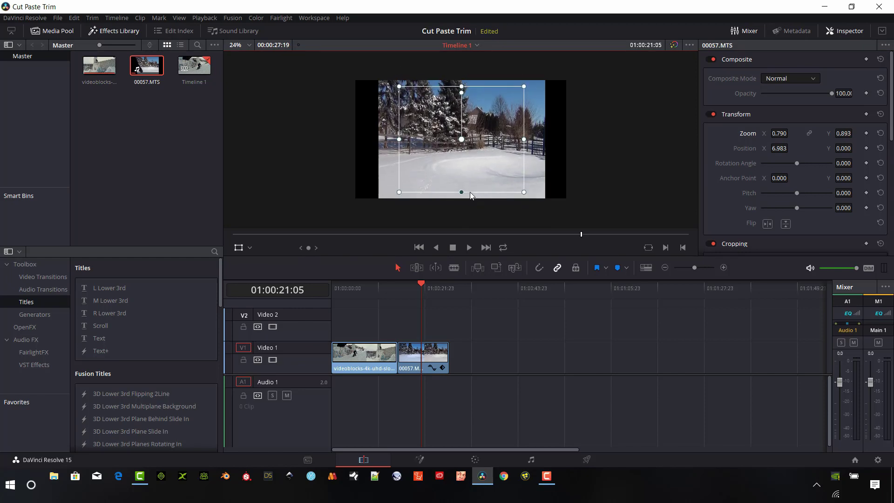
{"action": "left_click_drag", "start_coordinate": [527, 143], "coordinate": [518, 150]}
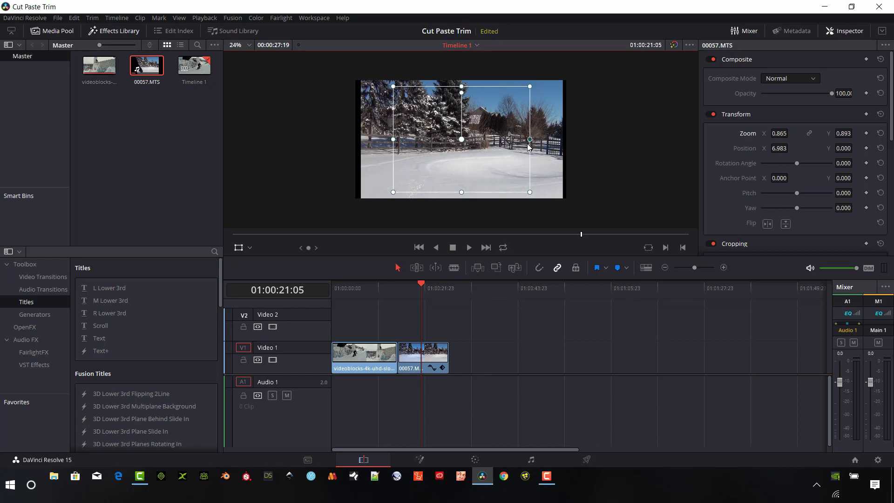
{"action": "key", "text": "ctrl+z"}
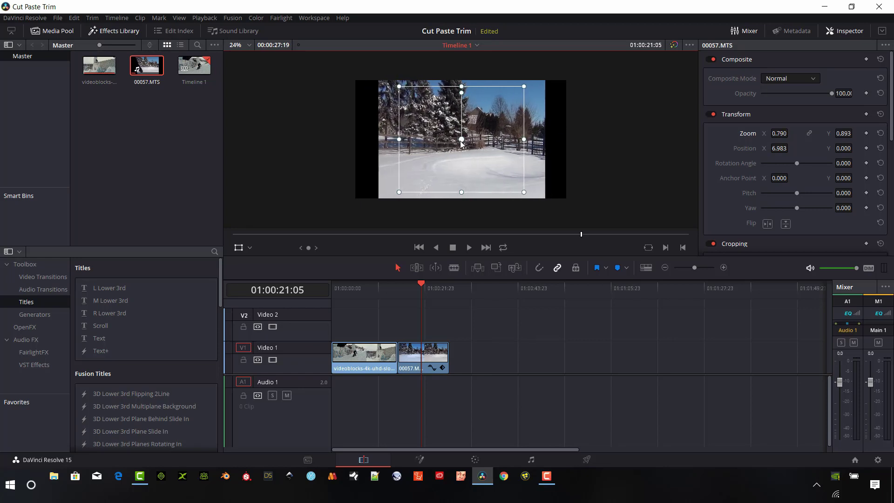
- Reset the snow clip to full size by setting scaling to Stretch, then Fill
{"action": "scroll", "coordinate": [815, 202], "scroll_direction": "down", "scroll_amount": 3}
{"action": "scroll", "coordinate": [814, 199], "scroll_direction": "down", "scroll_amount": 3}
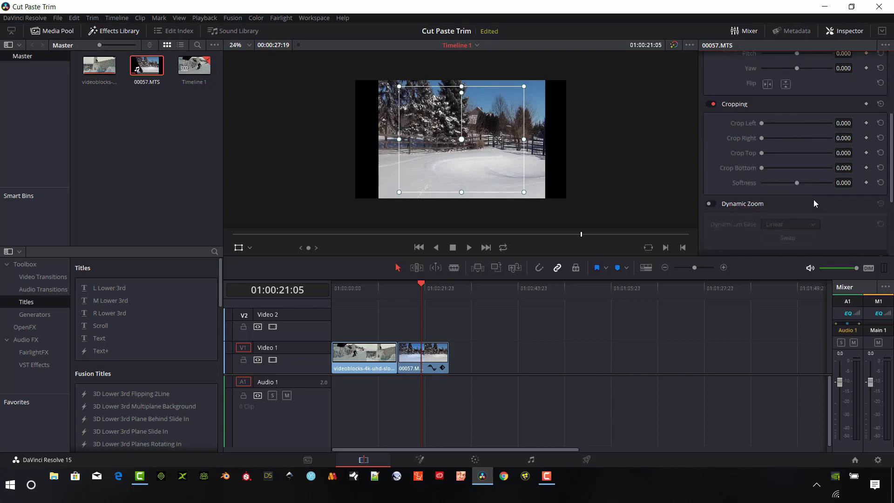
{"action": "scroll", "coordinate": [811, 199], "scroll_direction": "down", "scroll_amount": 3}
{"action": "left_click", "coordinate": [812, 174]}
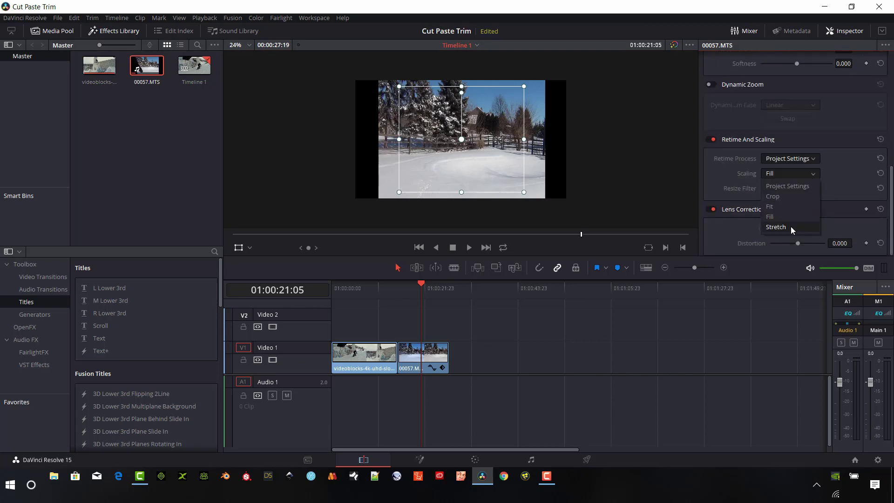
{"action": "left_click", "coordinate": [790, 226]}
{"action": "left_click", "coordinate": [814, 173]}
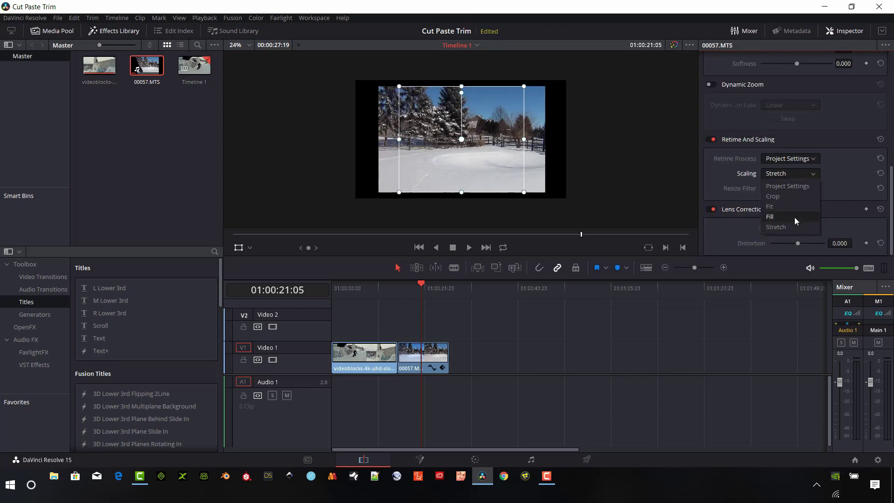
{"action": "left_click", "coordinate": [794, 218]}
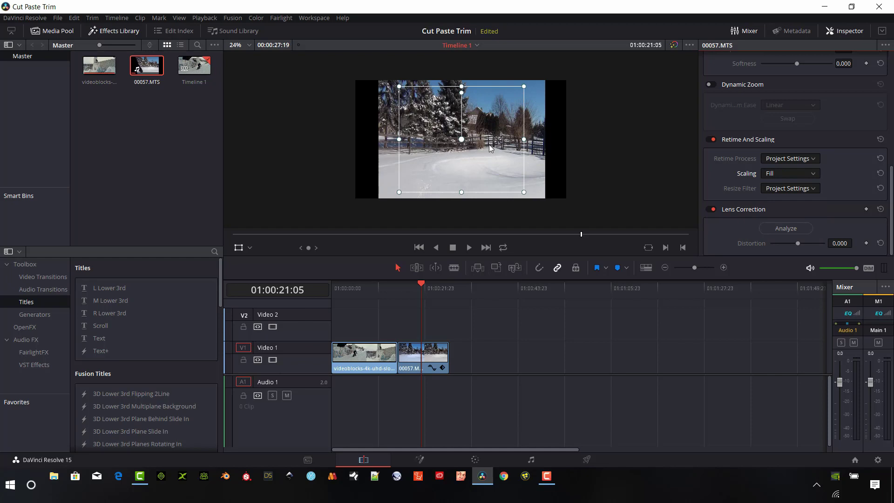
- Drag the snow clip in the viewer to position X 53.04, then scrub back to videoblocks
{"action": "mouse_move", "coordinate": [461, 139]}
{"action": "left_mouse_down"}
{"action": "mouse_move", "coordinate": [461, 122]}
{"action": "mouse_move", "coordinate": [455, 146]}
{"action": "mouse_move", "coordinate": [467, 142]}
{"action": "left_mouse_up"}
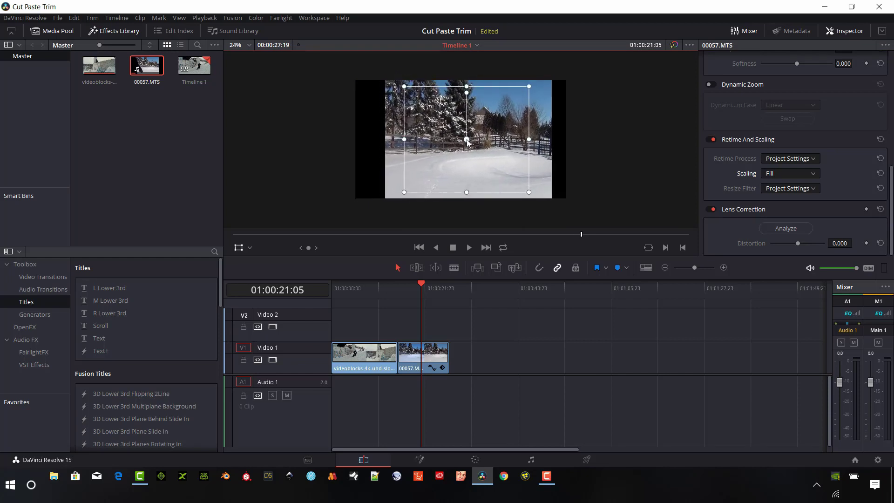
{"action": "scroll", "coordinate": [802, 132], "scroll_direction": "up", "scroll_amount": 5}
{"action": "scroll", "coordinate": [823, 136], "scroll_direction": "up", "scroll_amount": 5}
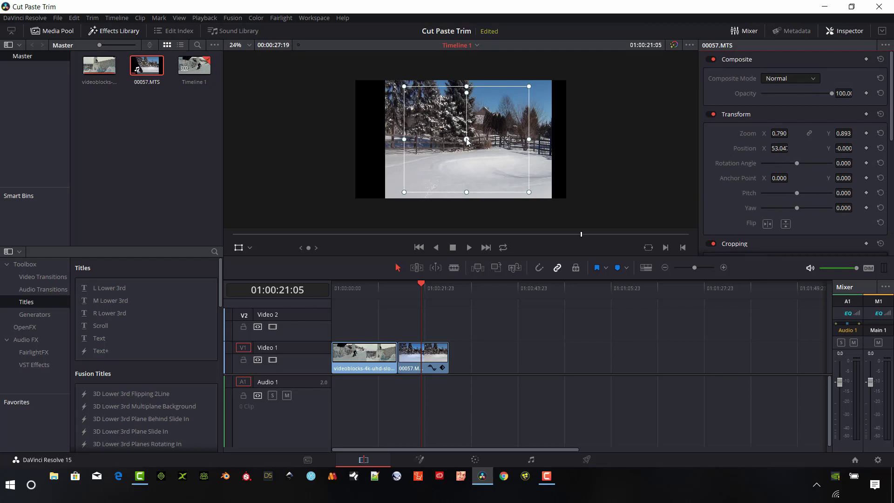
{"action": "left_click_drag", "start_coordinate": [467, 140], "coordinate": [443, 159]}
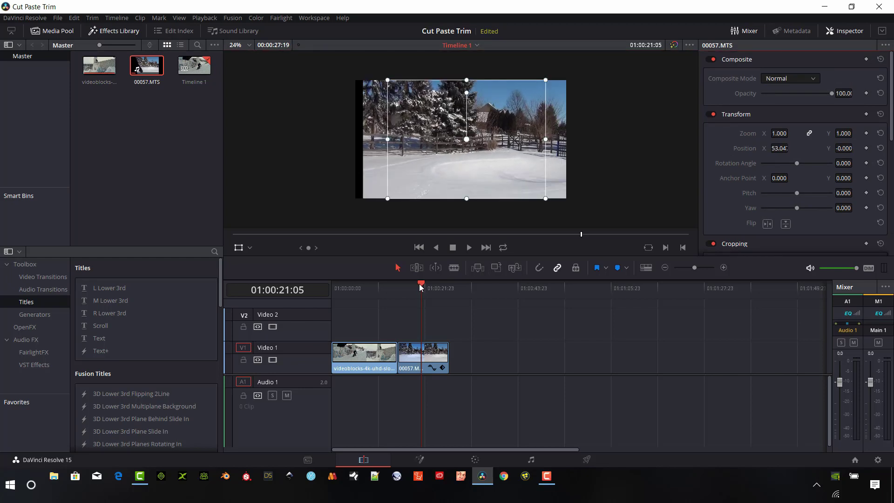
{"action": "left_click_drag", "start_coordinate": [419, 287], "coordinate": [363, 287]}
- Crop the videoblocks clip's top and bottom to 107.30 each
{"action": "left_click", "coordinate": [350, 356]}
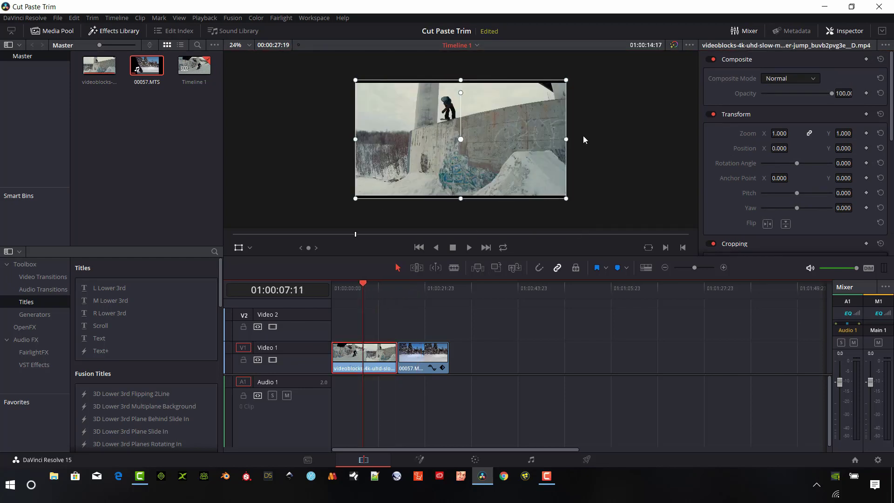
{"action": "scroll", "coordinate": [442, 143], "scroll_direction": "up", "scroll_amount": 1}
{"action": "scroll", "coordinate": [448, 152], "scroll_direction": "up", "scroll_amount": 2}
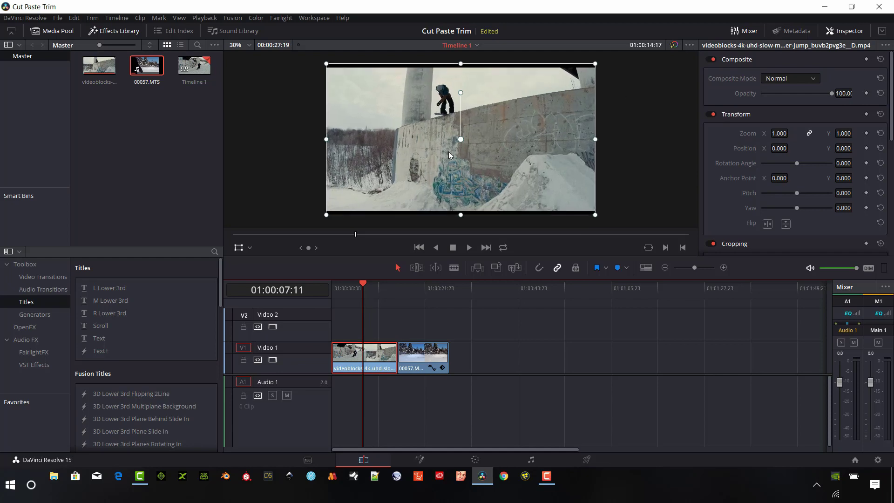
{"action": "scroll", "coordinate": [449, 152], "scroll_direction": "up", "scroll_amount": 2}
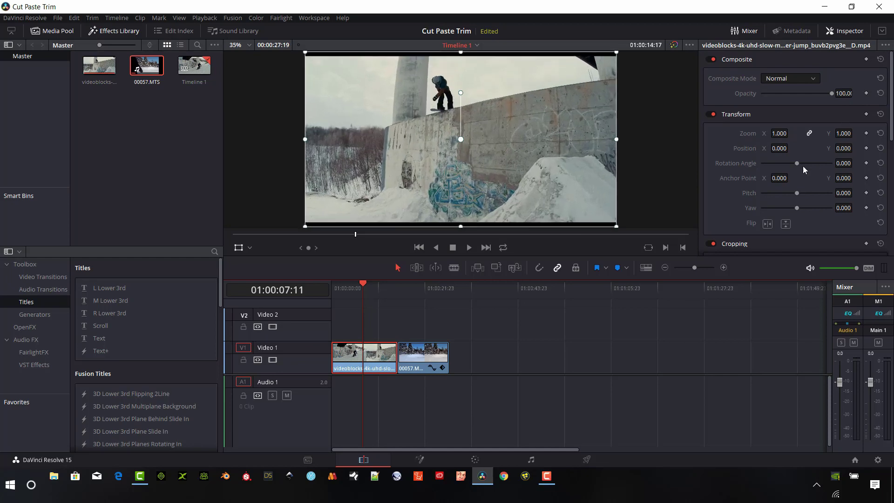
{"action": "scroll", "coordinate": [802, 166], "scroll_direction": "down", "scroll_amount": 2}
{"action": "scroll", "coordinate": [802, 171], "scroll_direction": "down", "scroll_amount": 4}
{"action": "scroll", "coordinate": [803, 171], "scroll_direction": "down", "scroll_amount": 2}
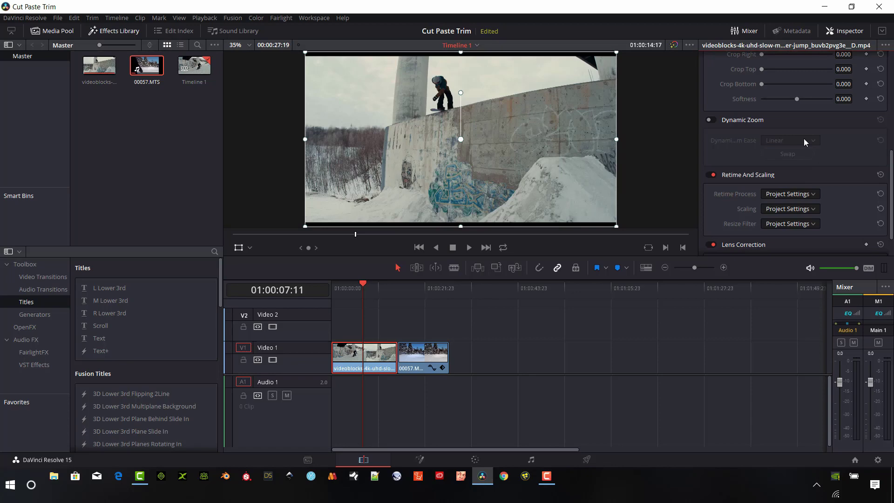
{"action": "scroll", "coordinate": [804, 141], "scroll_direction": "down", "scroll_amount": 2}
{"action": "scroll", "coordinate": [809, 144], "scroll_direction": "up", "scroll_amount": 5}
{"action": "scroll", "coordinate": [811, 144], "scroll_direction": "up", "scroll_amount": 2}
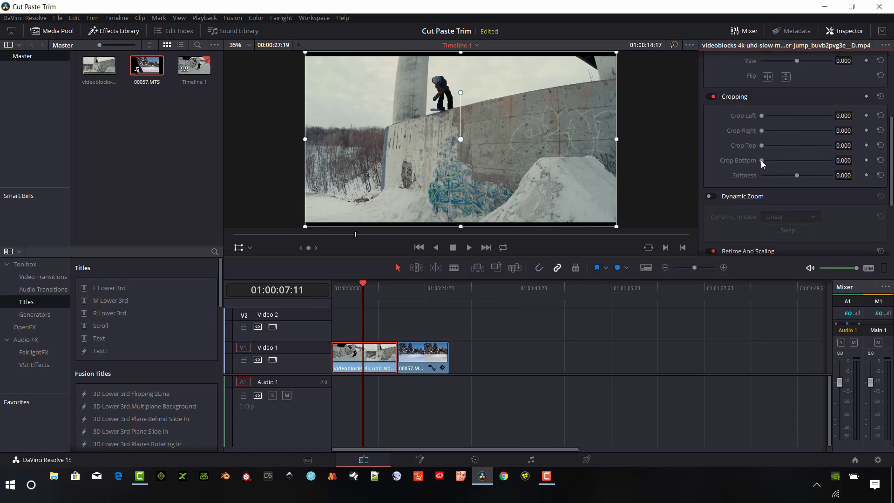
{"action": "left_click_drag", "start_coordinate": [760, 160], "coordinate": [768, 144]}
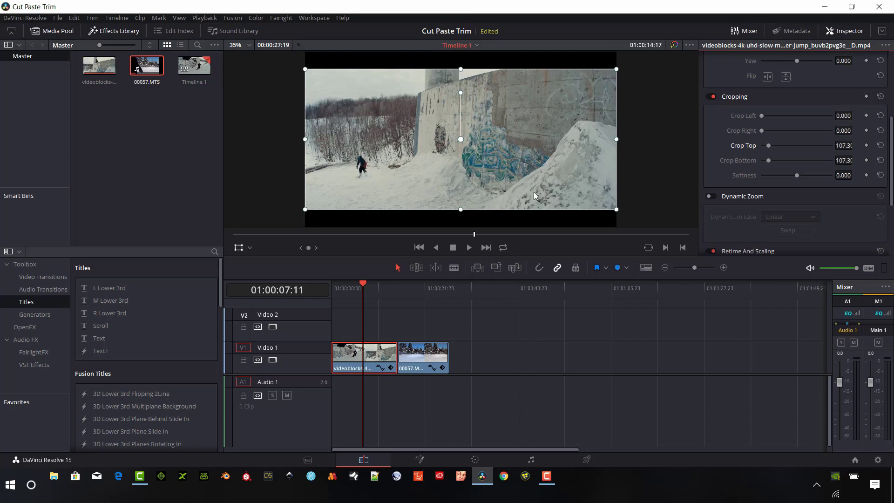
- Use the viewer's Crop overlay to set crop top 201.0 and crop bottom about 120.6
{"action": "left_click", "coordinate": [250, 247]}
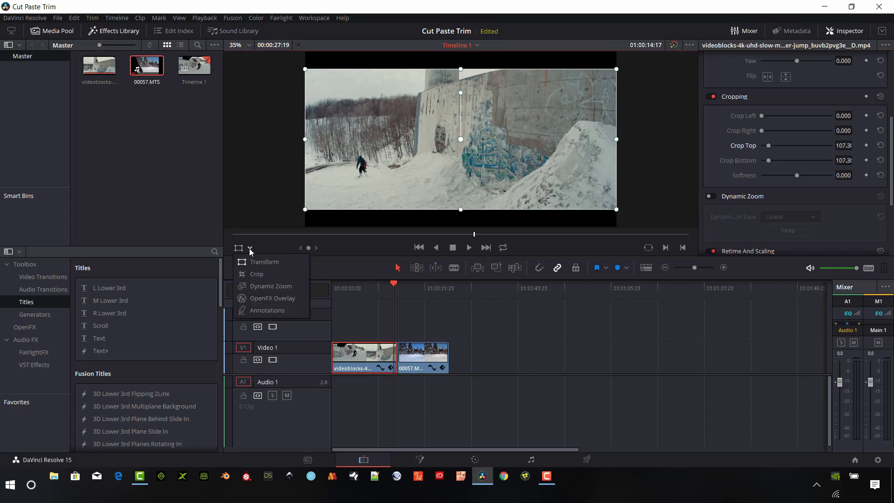
{"action": "left_click", "coordinate": [259, 275]}
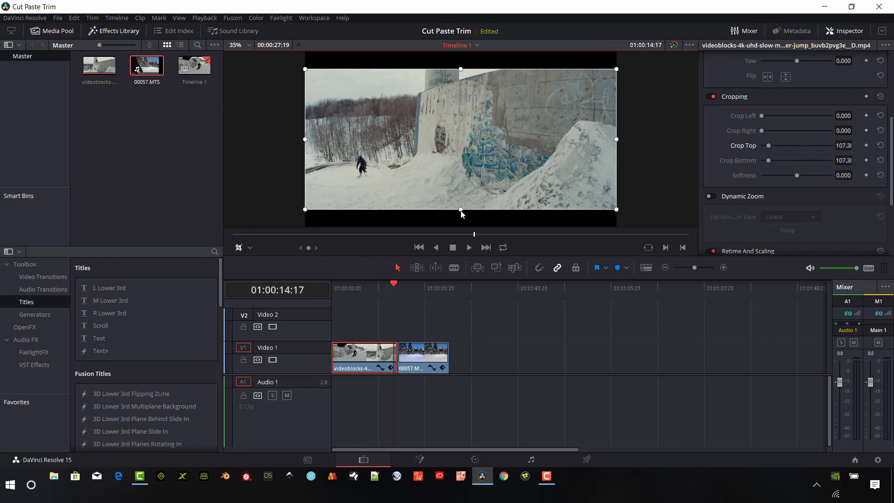
{"action": "left_click_drag", "start_coordinate": [461, 210], "coordinate": [459, 208]}
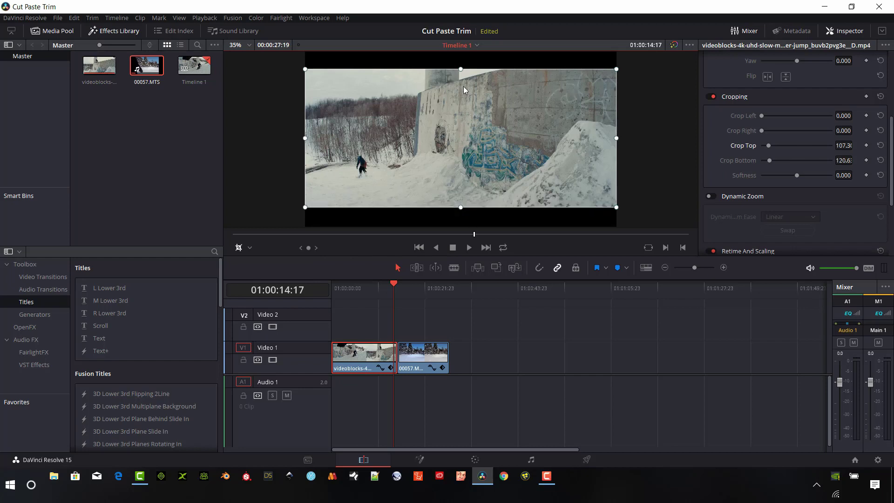
{"action": "left_click_drag", "start_coordinate": [460, 68], "coordinate": [459, 91]}
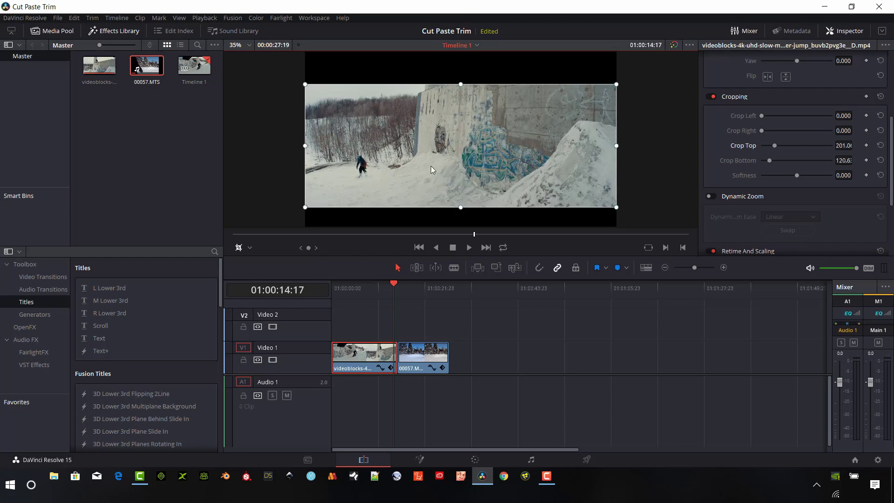
{"action": "mouse_move", "coordinate": [616, 146]}
{"action": "left_mouse_down"}
{"action": "mouse_move", "coordinate": [417, 145]}
{"action": "mouse_move", "coordinate": [618, 158]}
{"action": "left_mouse_up"}
- Set the videoblocks clip's crop softness to about -16.56 for a dark feathered edge
{"action": "left_click_drag", "start_coordinate": [798, 175], "coordinate": [803, 175]}
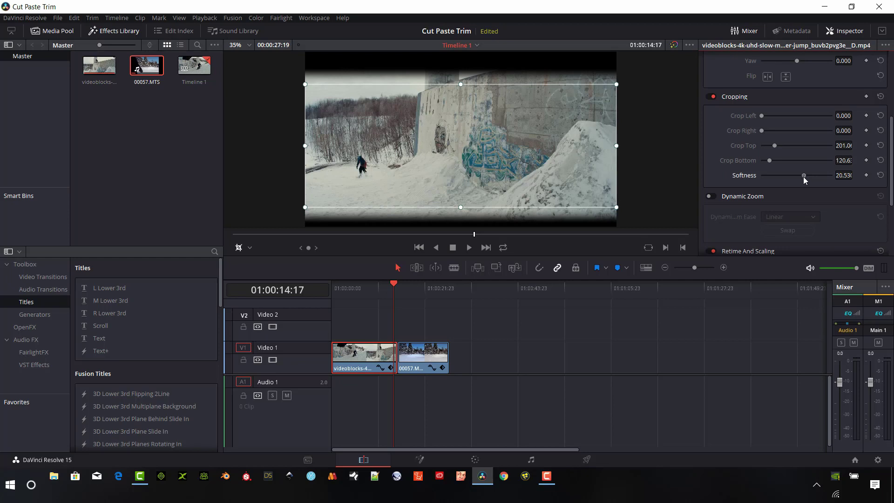
{"action": "left_click_drag", "start_coordinate": [803, 175], "coordinate": [790, 177]}
{"action": "scroll", "coordinate": [791, 178], "scroll_direction": "down", "scroll_amount": 3}
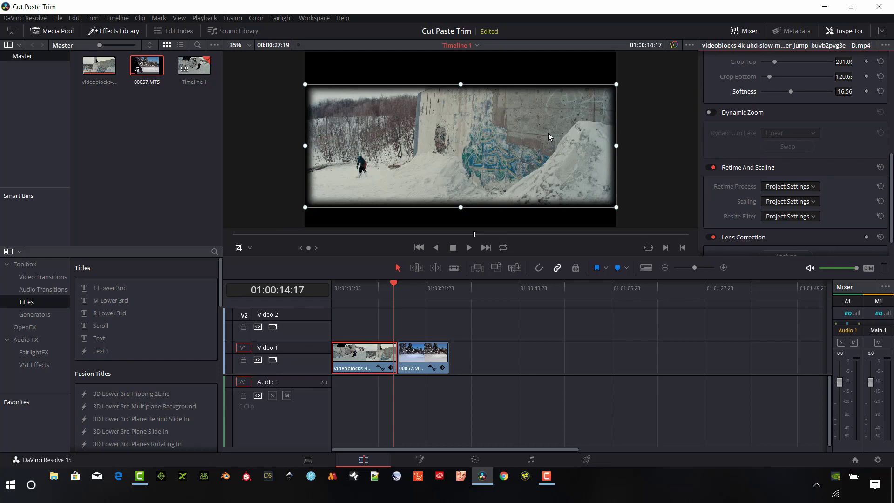
{"action": "left_click_drag", "start_coordinate": [393, 286], "coordinate": [371, 286]}
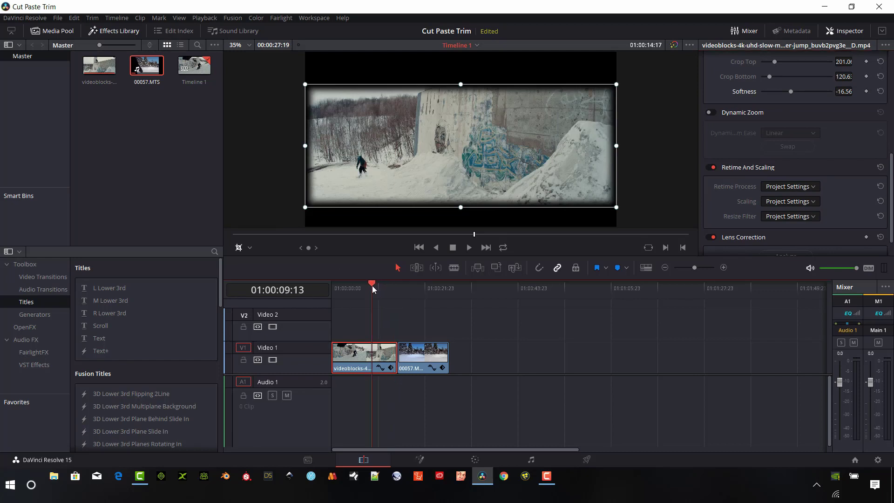
{"action": "scroll", "coordinate": [853, 119], "scroll_direction": "up", "scroll_amount": 5}
{"action": "scroll", "coordinate": [854, 119], "scroll_direction": "up", "scroll_amount": 2}
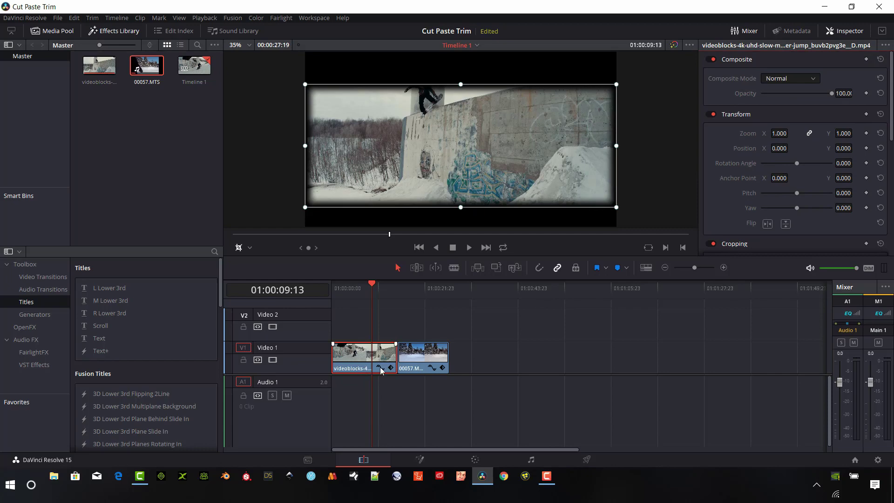
{"action": "mouse_move", "coordinate": [147, 66]}
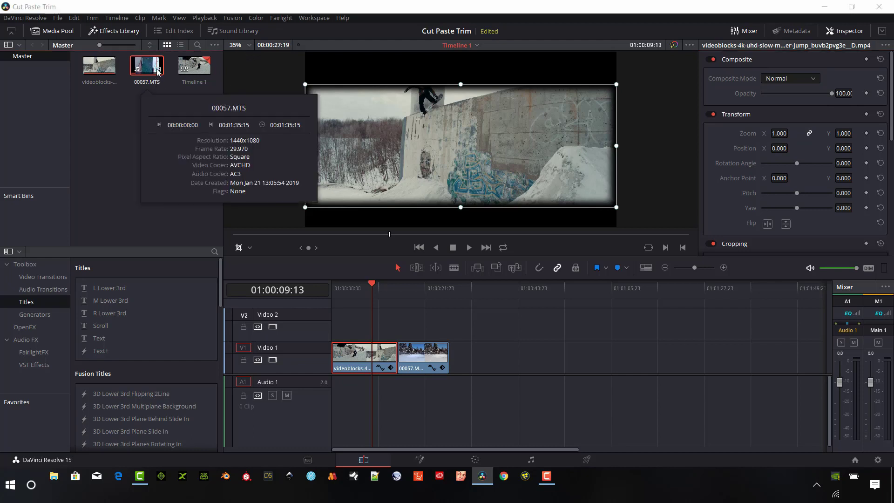
{"action": "left_click", "coordinate": [58, 19]}
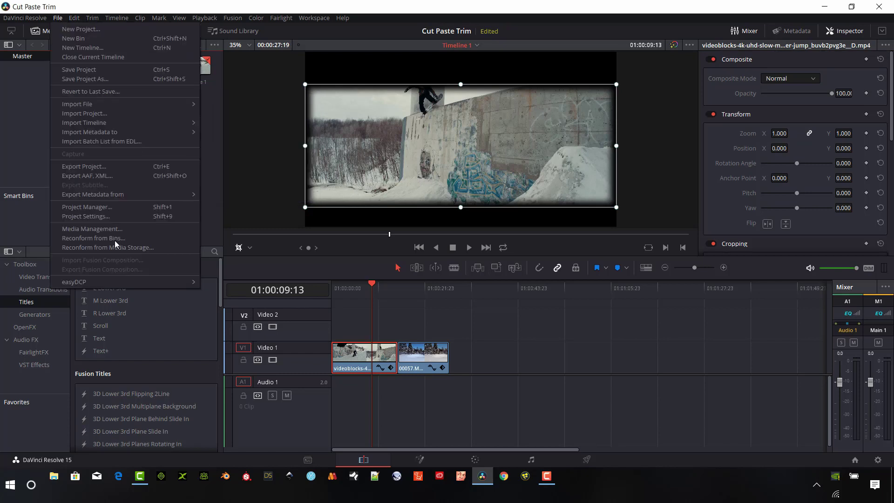
{"action": "left_click", "coordinate": [96, 216]}
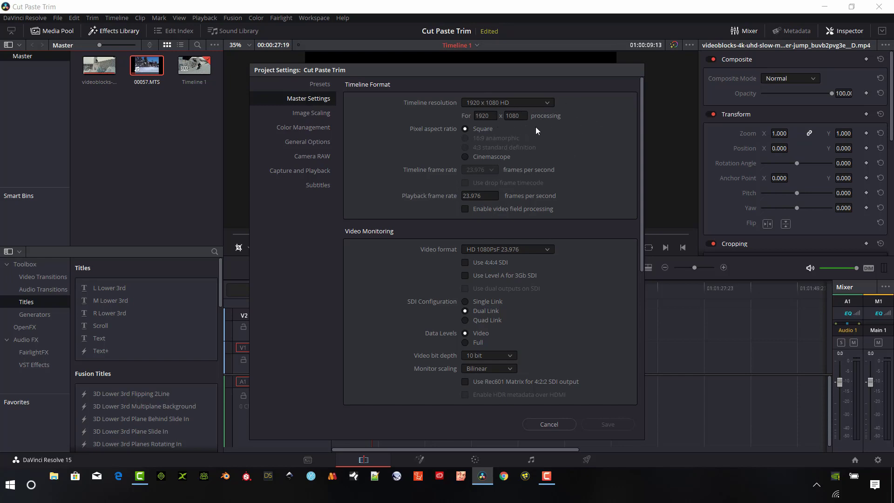
{"action": "key", "text": "Escape"}
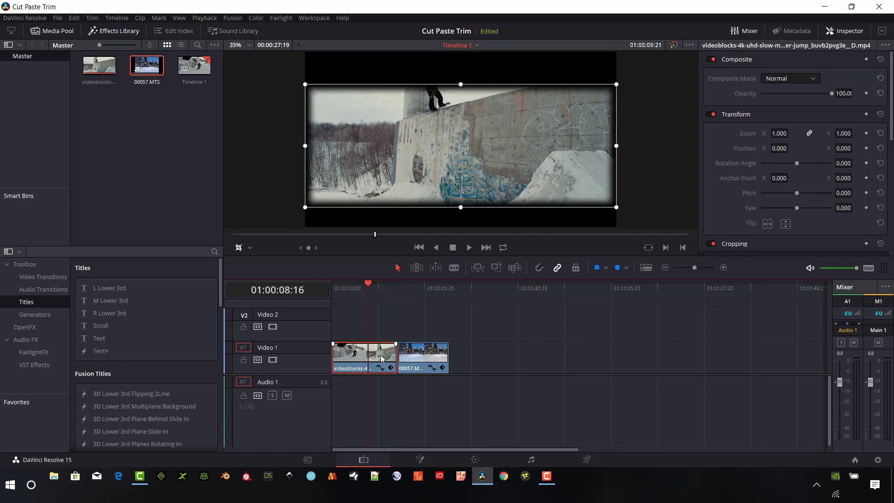
{"action": "scroll", "coordinate": [820, 173], "scroll_direction": "down", "scroll_amount": 5}
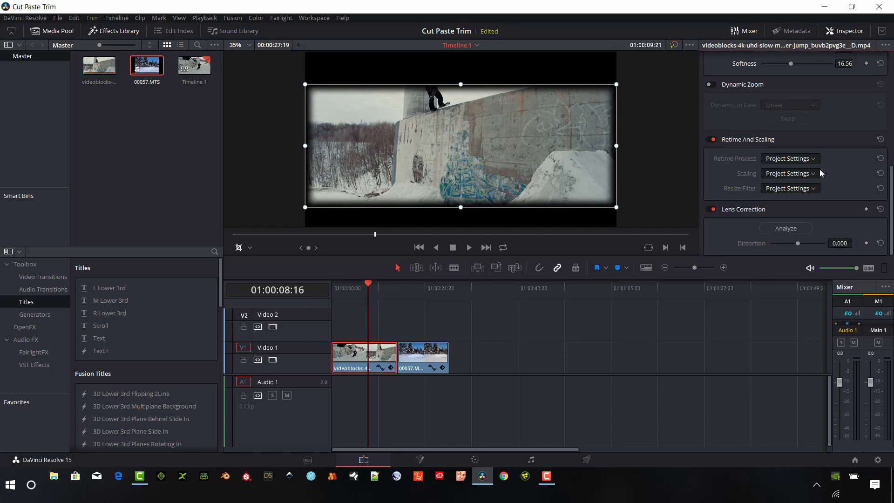
{"action": "left_click", "coordinate": [818, 173]}
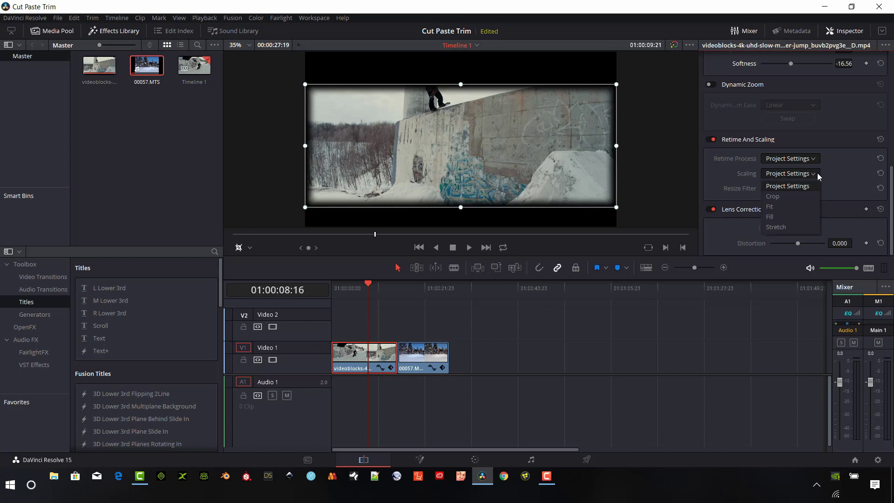